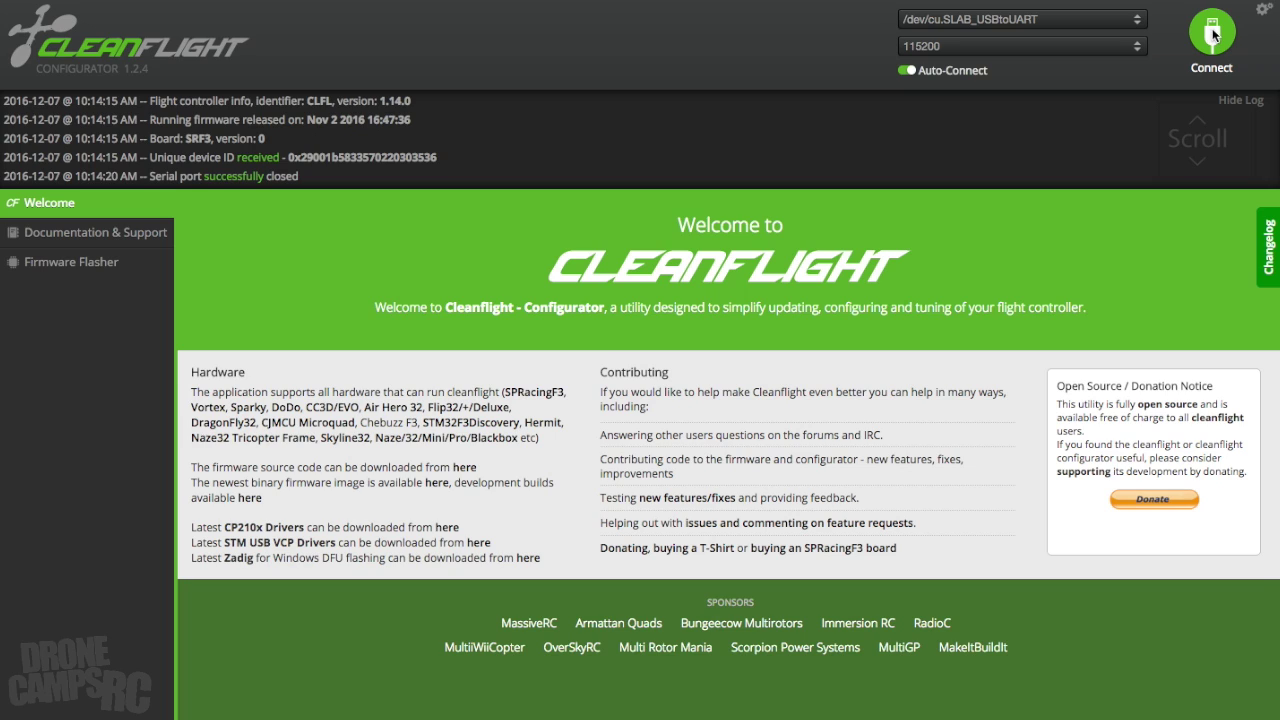
Connect to the flight controller, then save its port configuration with MSP on UART1 and Serial RX on UART3, and reboot.
click(1213, 35)
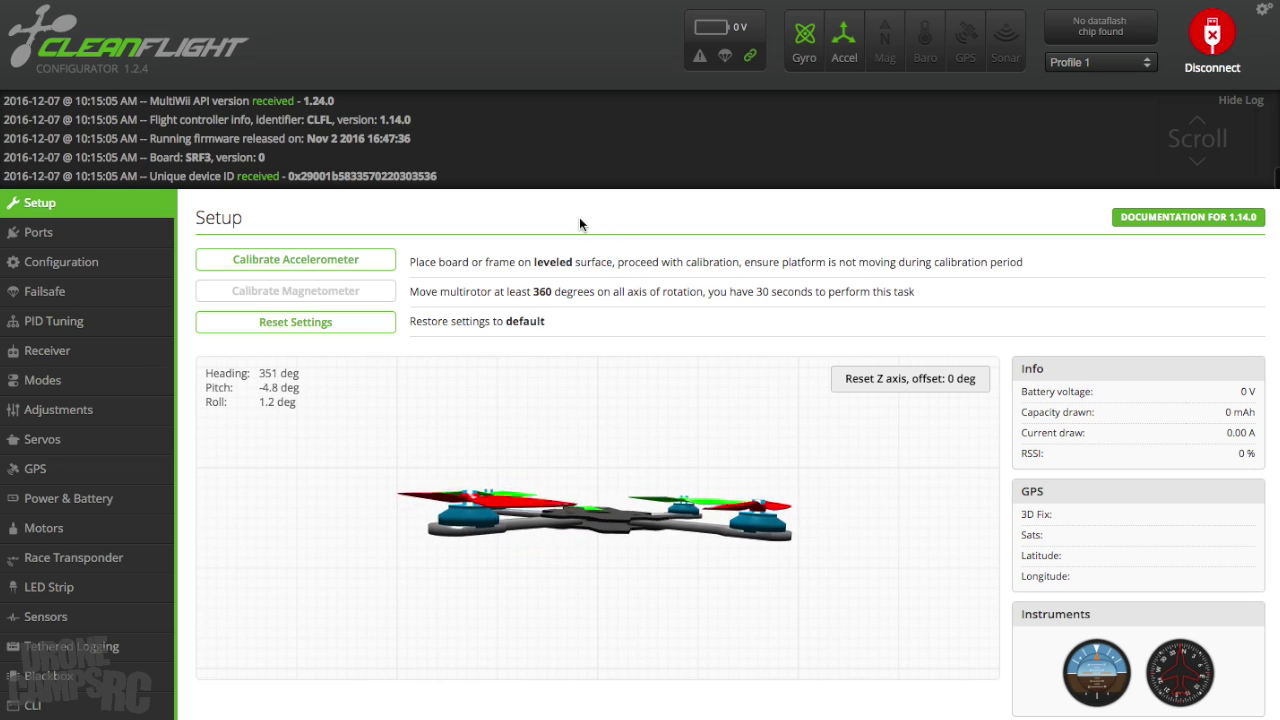
click(102, 234)
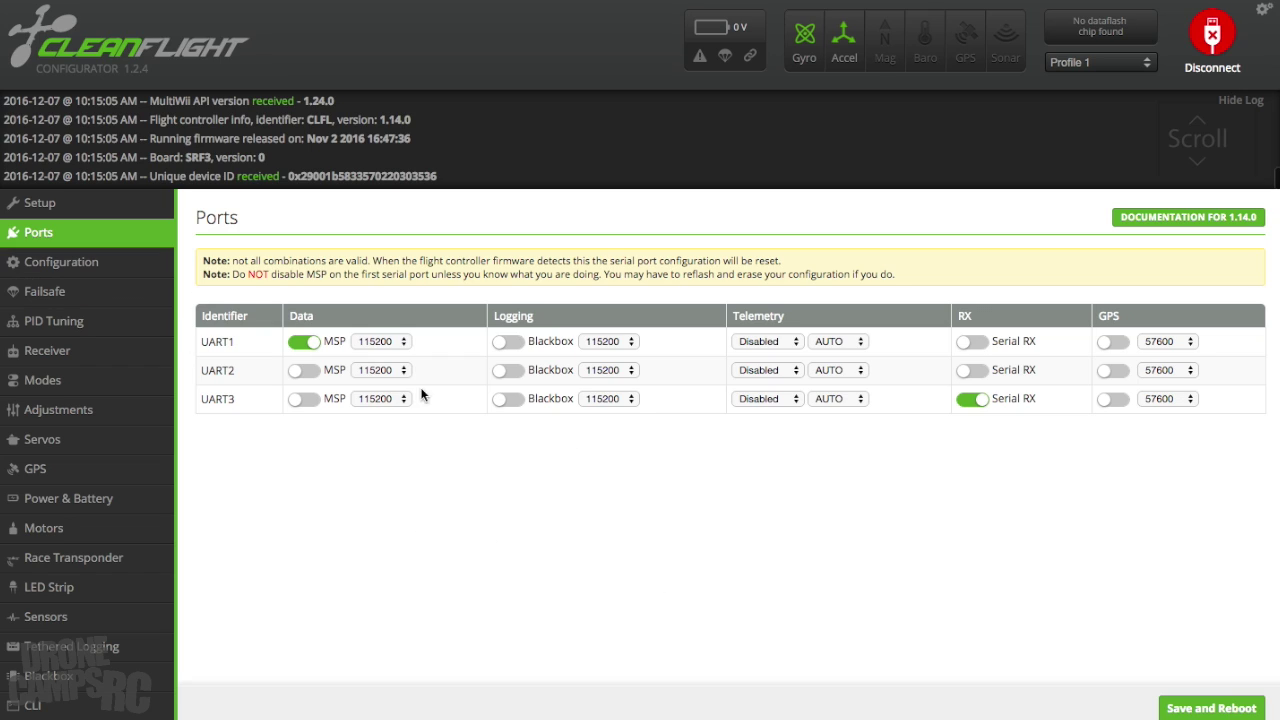
click(1226, 706)
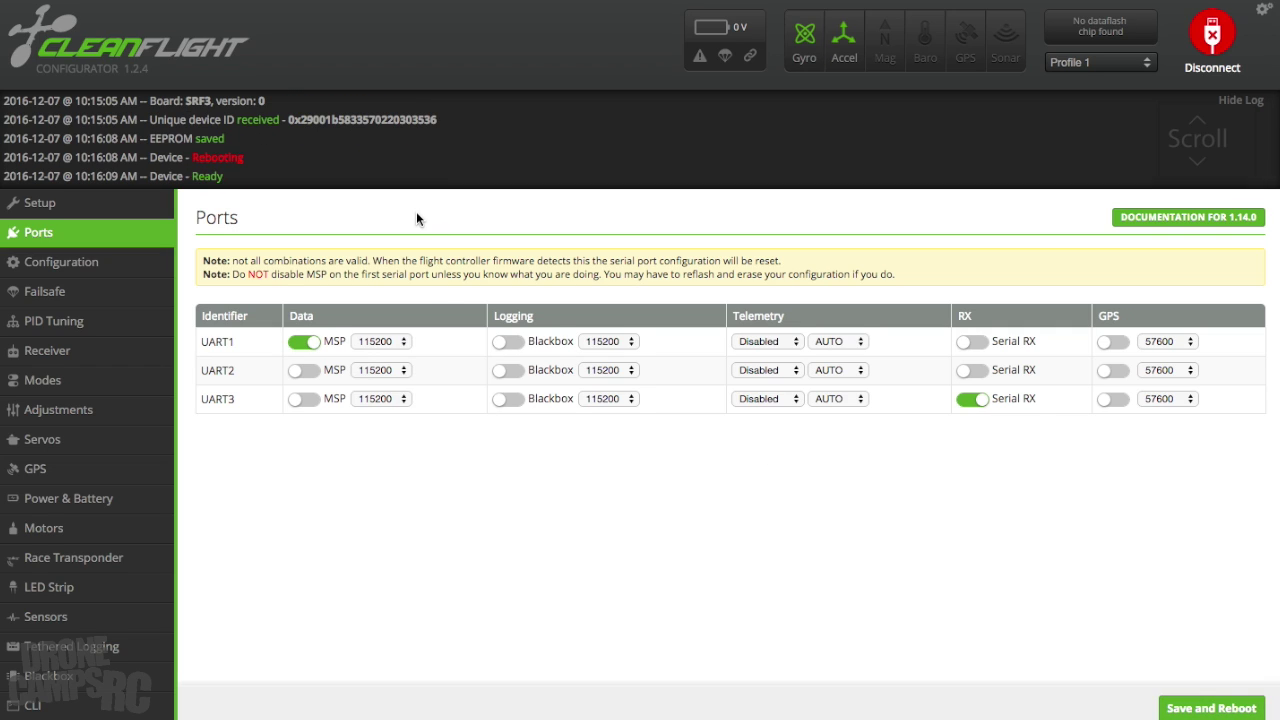
Enable the BLACKBOX flight data recorder among the configuration's other features and switch it back off.
click(120, 260)
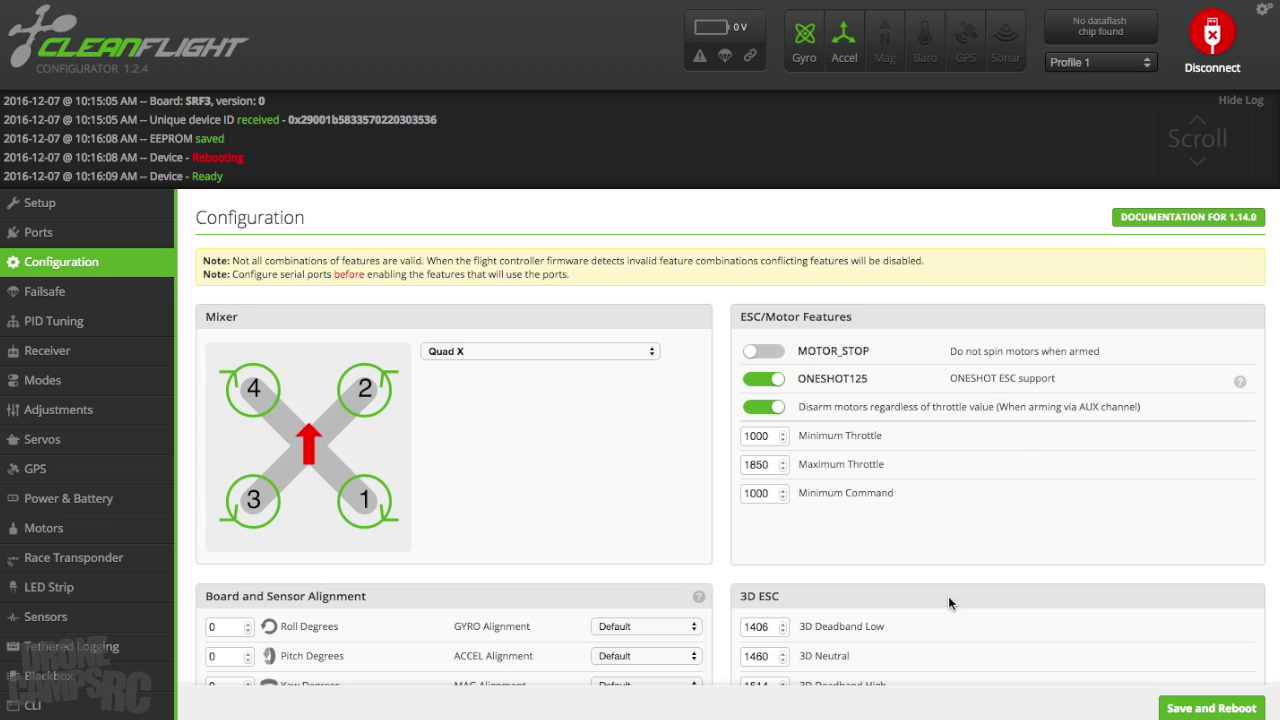
scroll(948, 596, down, 10)
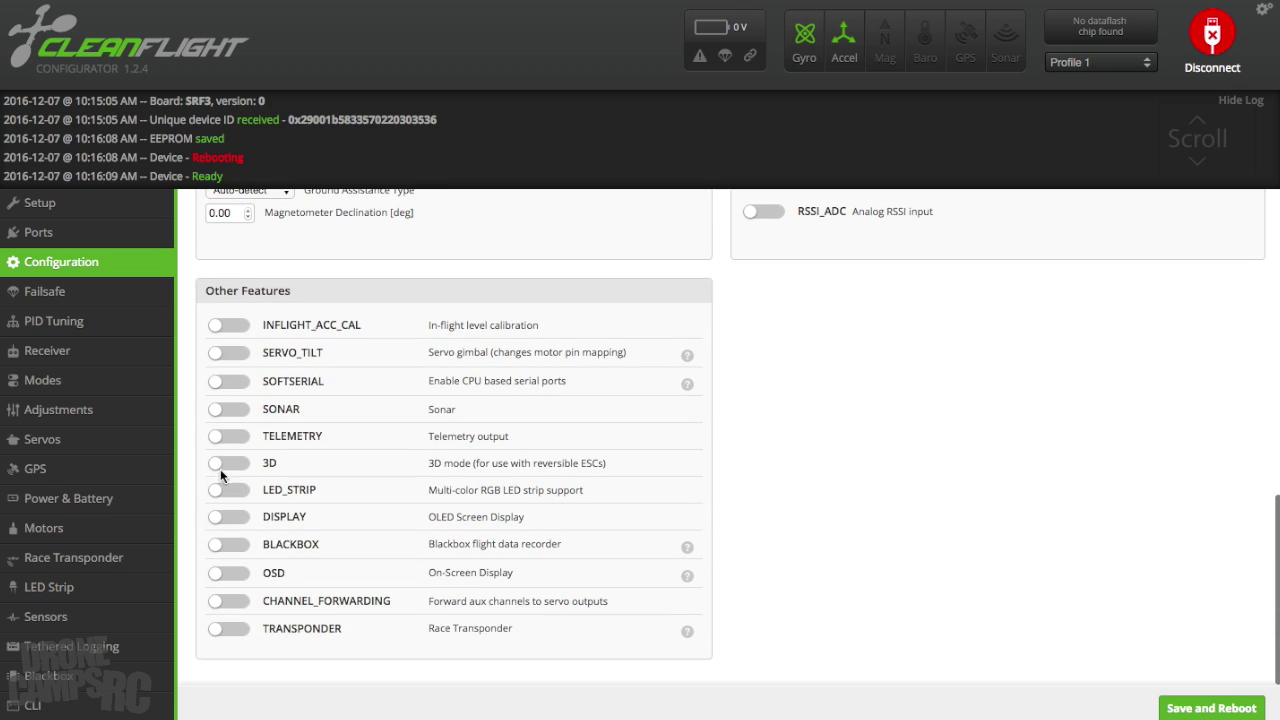
click(243, 550)
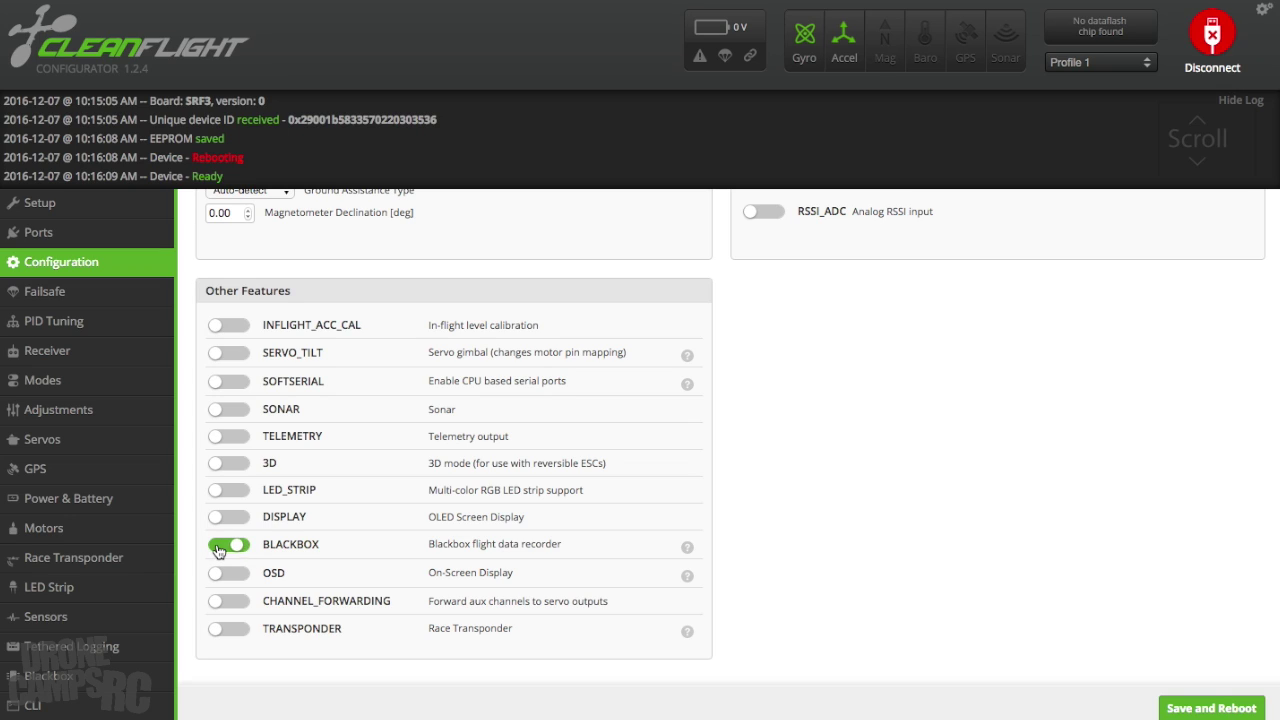
click(232, 546)
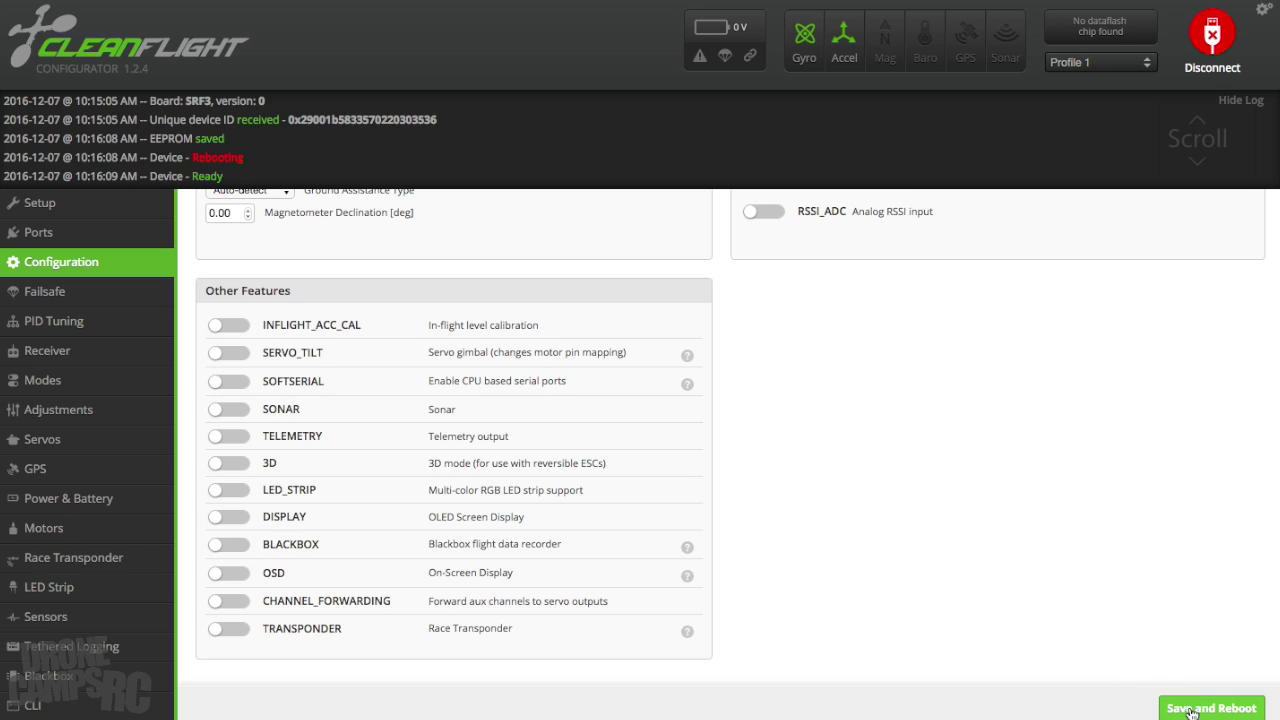
Review the failsafe settings and show all PIDs in the PID tuning settings.
click(126, 290)
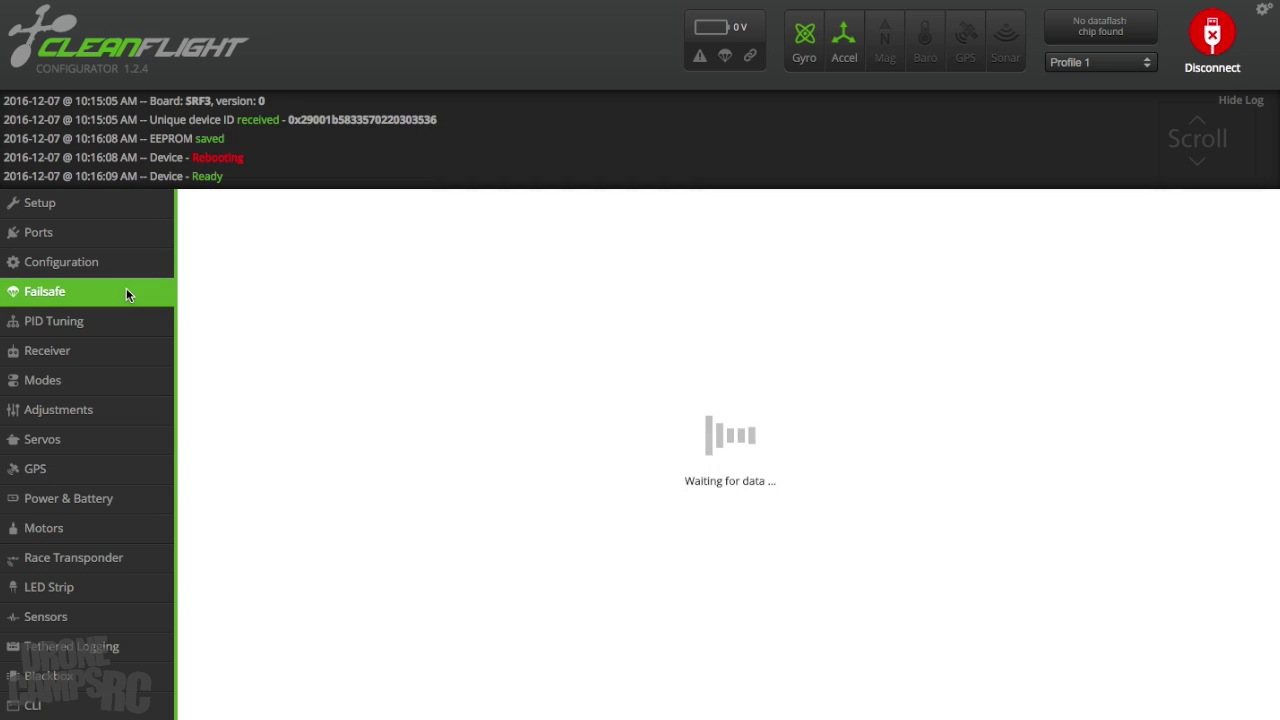
scroll(942, 545, down, 1)
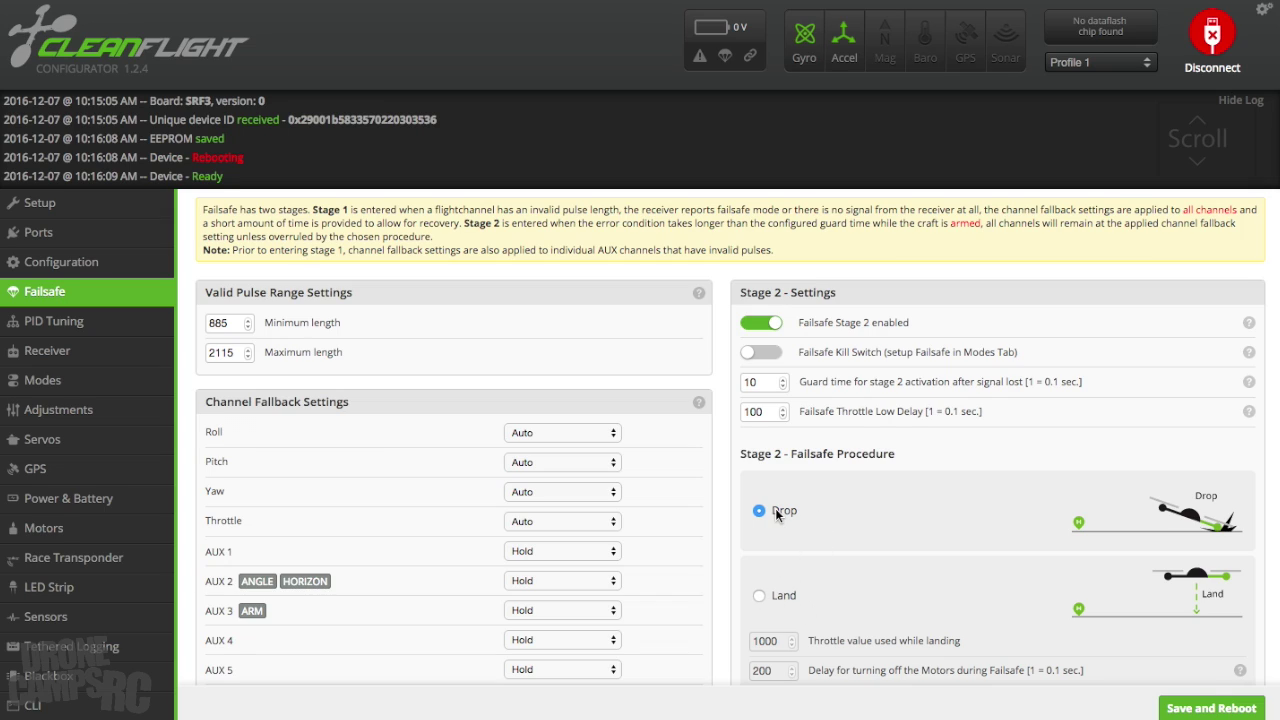
click(130, 325)
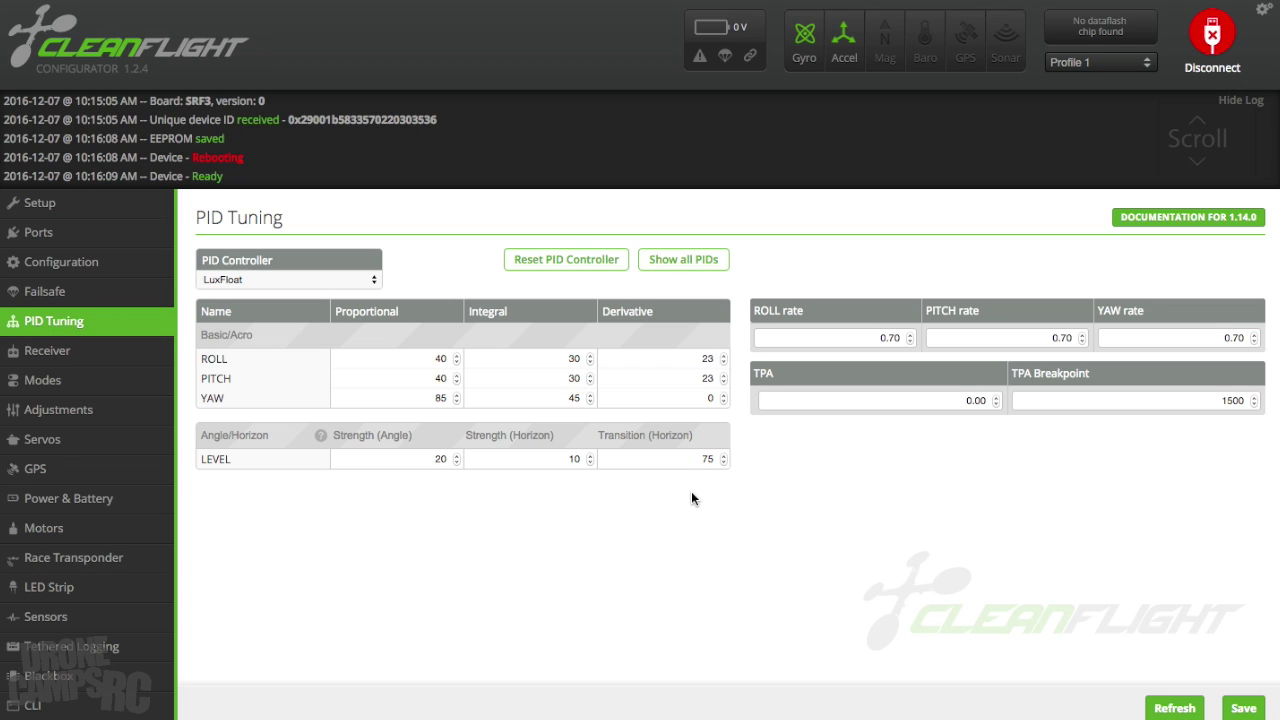
click(680, 262)
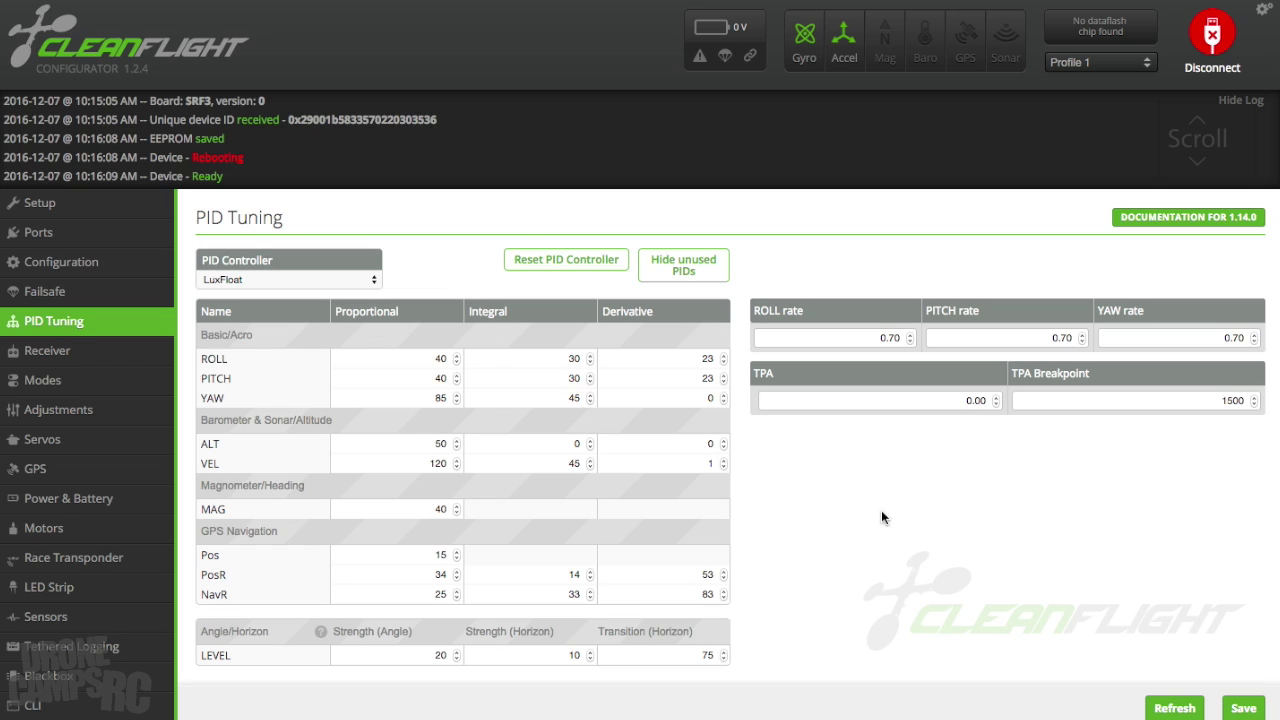
Select SBUS as the serial receiver provider and save the receiver settings.
click(147, 352)
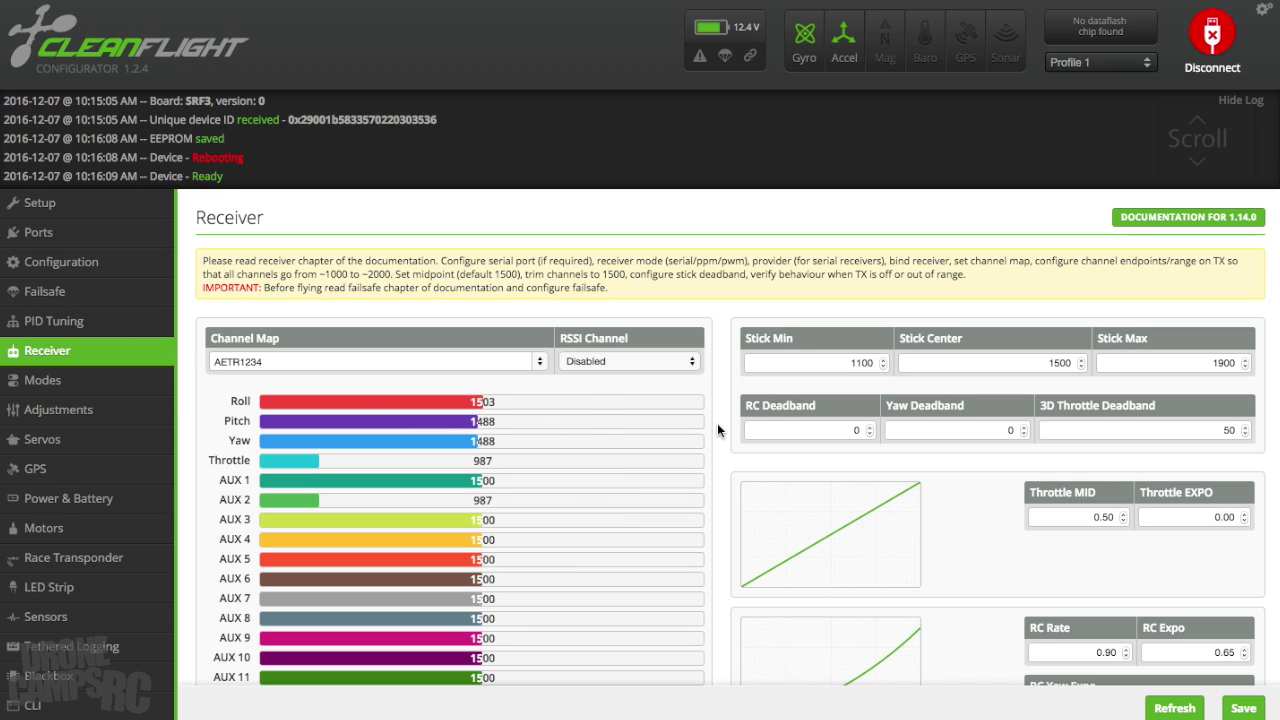
scroll(720, 430, down, 1)
scroll(722, 436, down, 6)
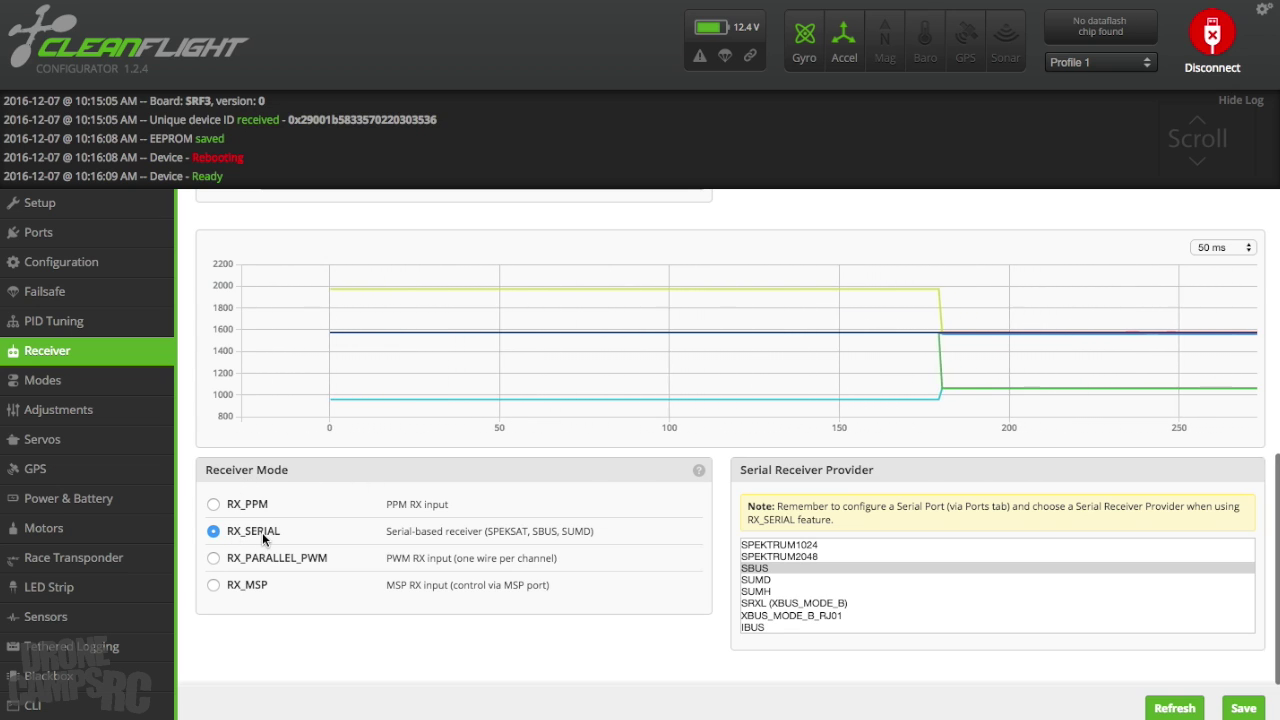
click(760, 568)
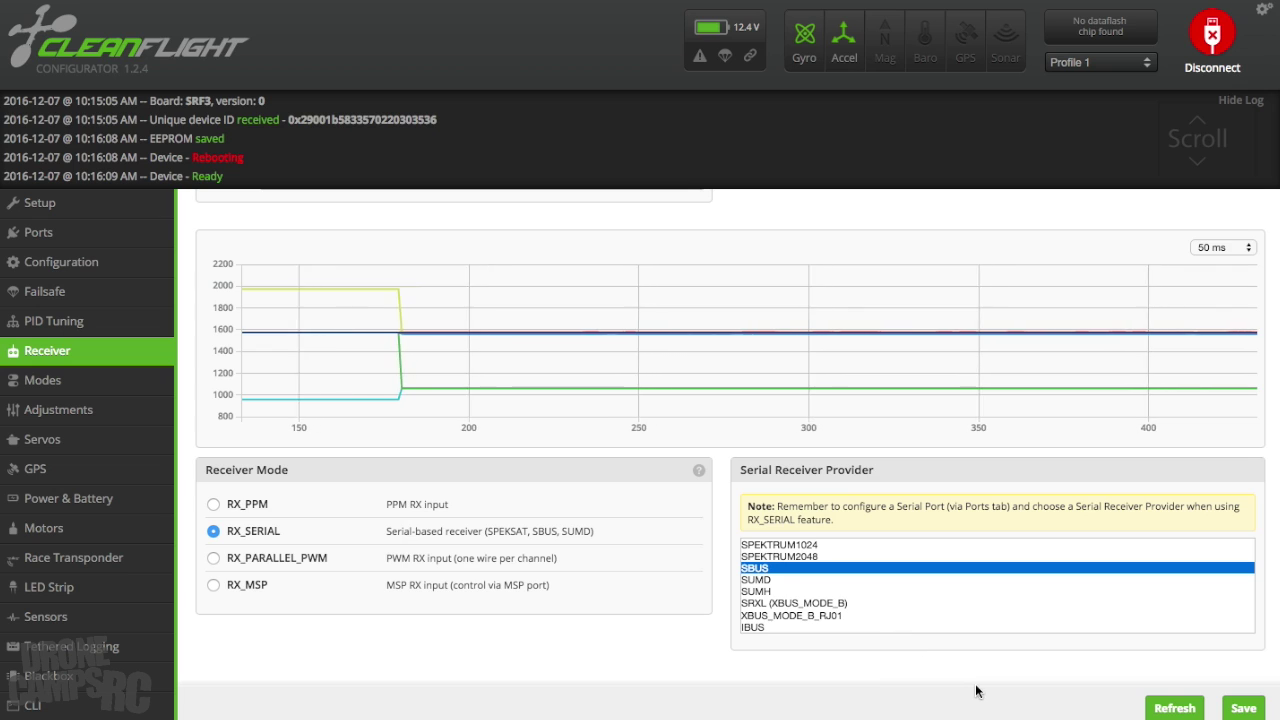
click(1243, 708)
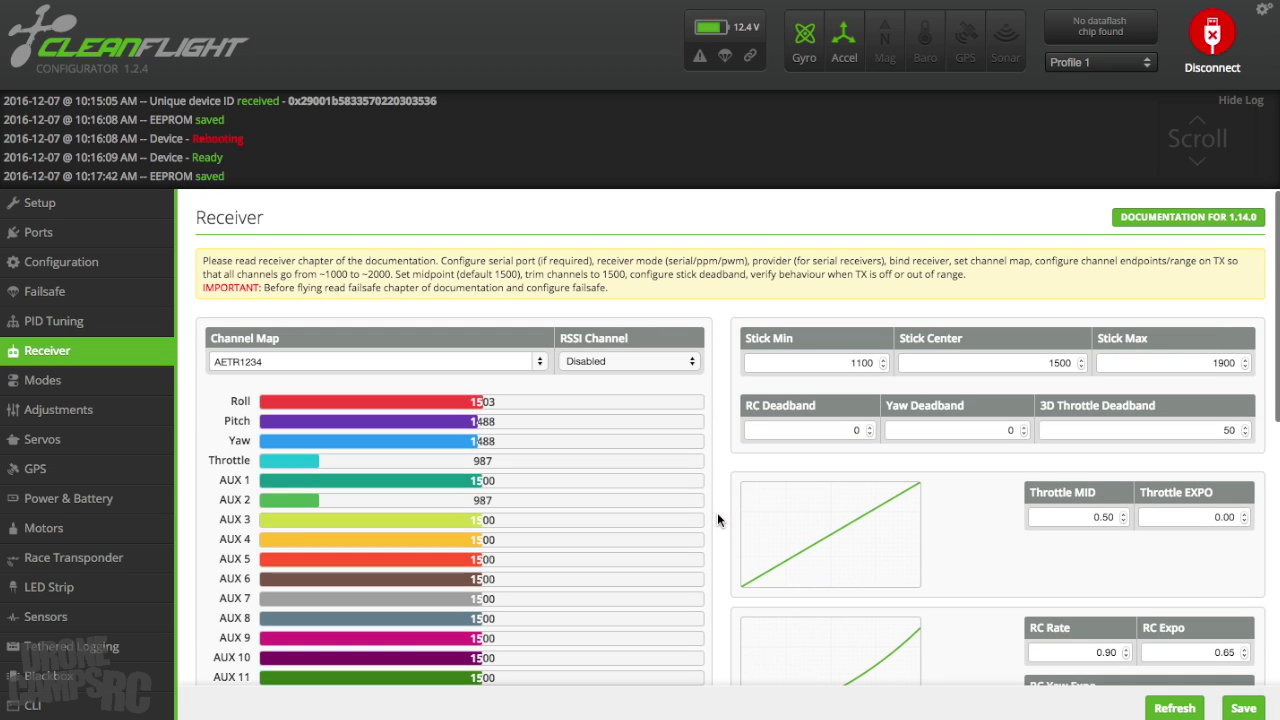
Check the minimum throttle in the configuration, the failsafe settings and the receiver's channel values.
scroll(717, 512, up, 10)
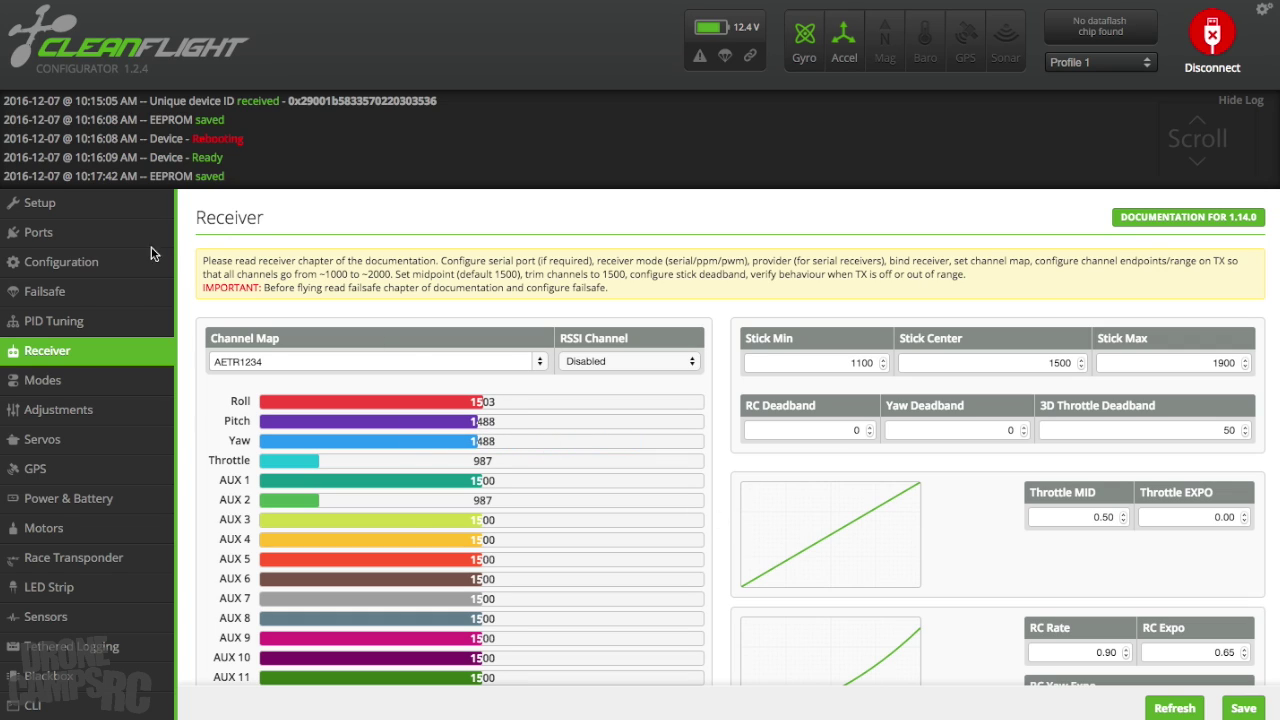
click(124, 264)
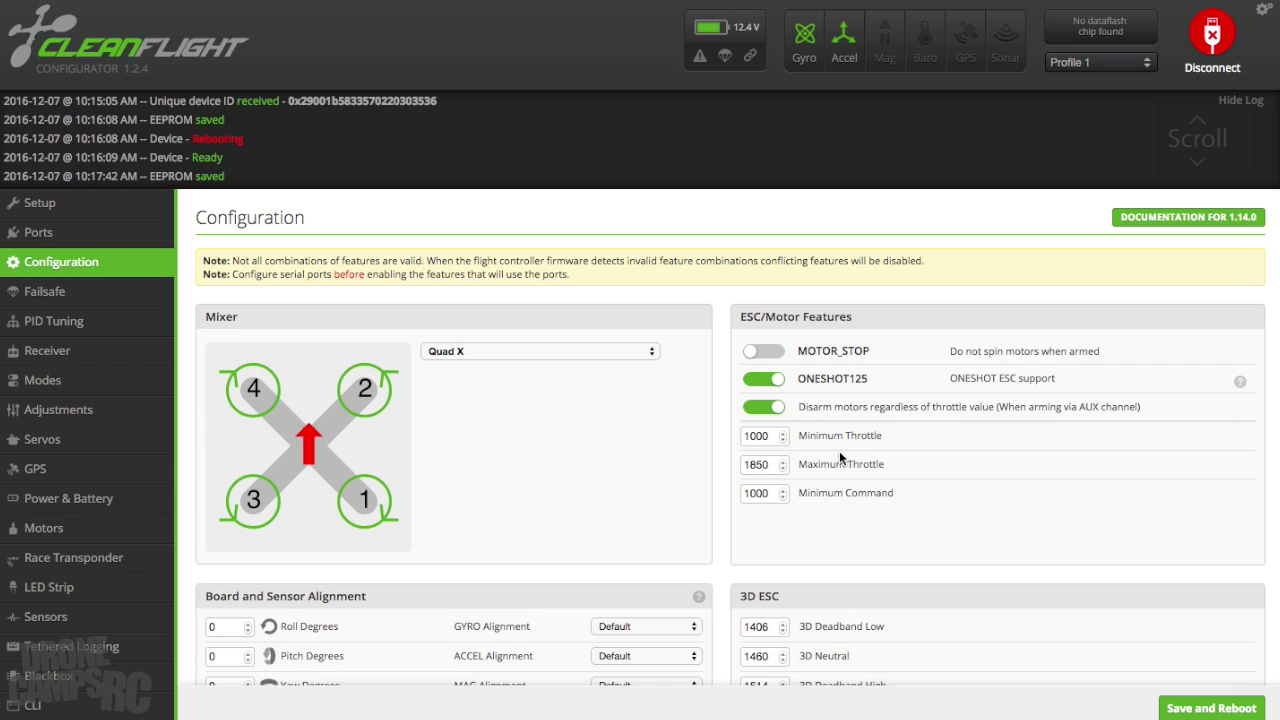
double_click(753, 440)
click(974, 475)
click(120, 296)
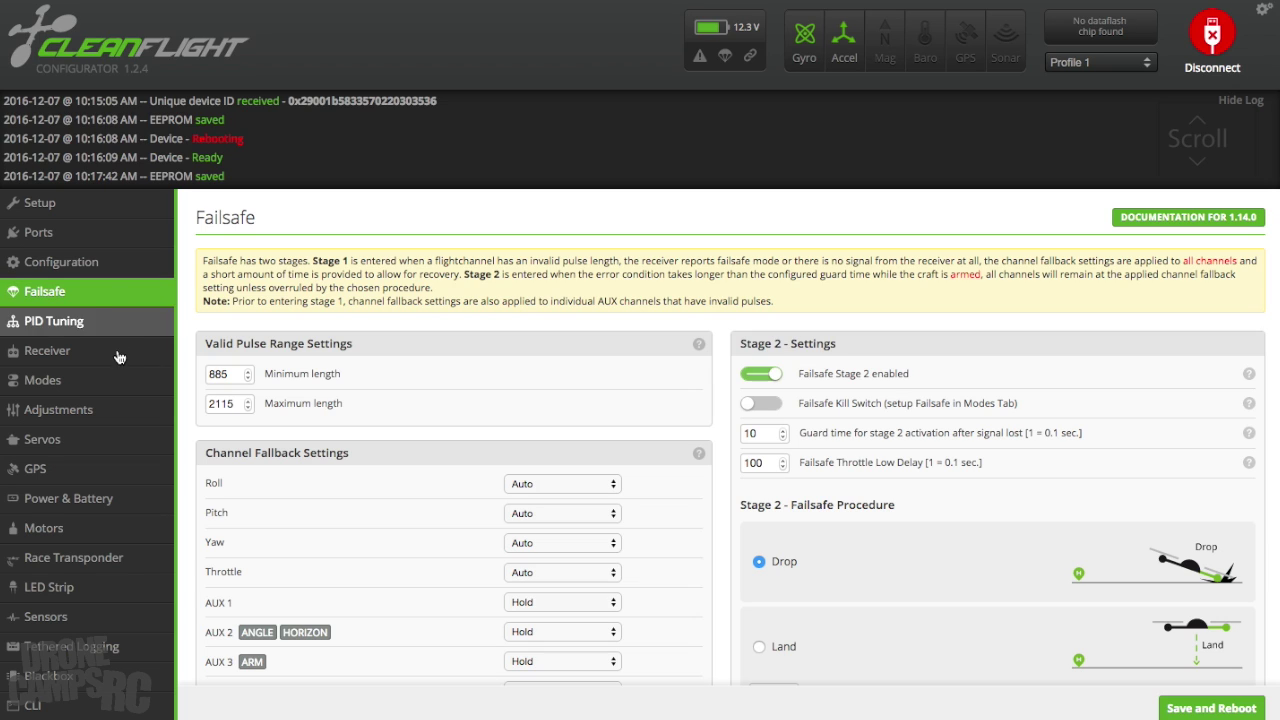
click(118, 355)
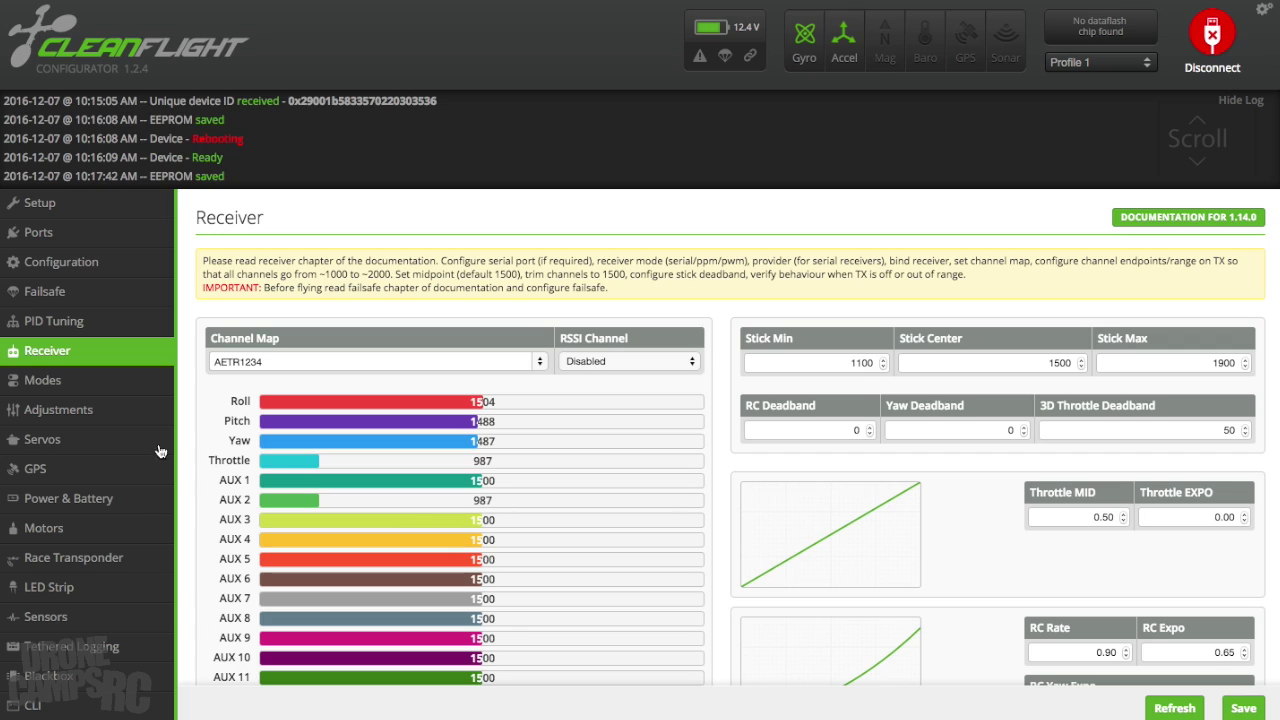
Inspect the channel choices for the ANGLE mode, keep AUX 2, and compare with the receiver's channel bars.
click(118, 384)
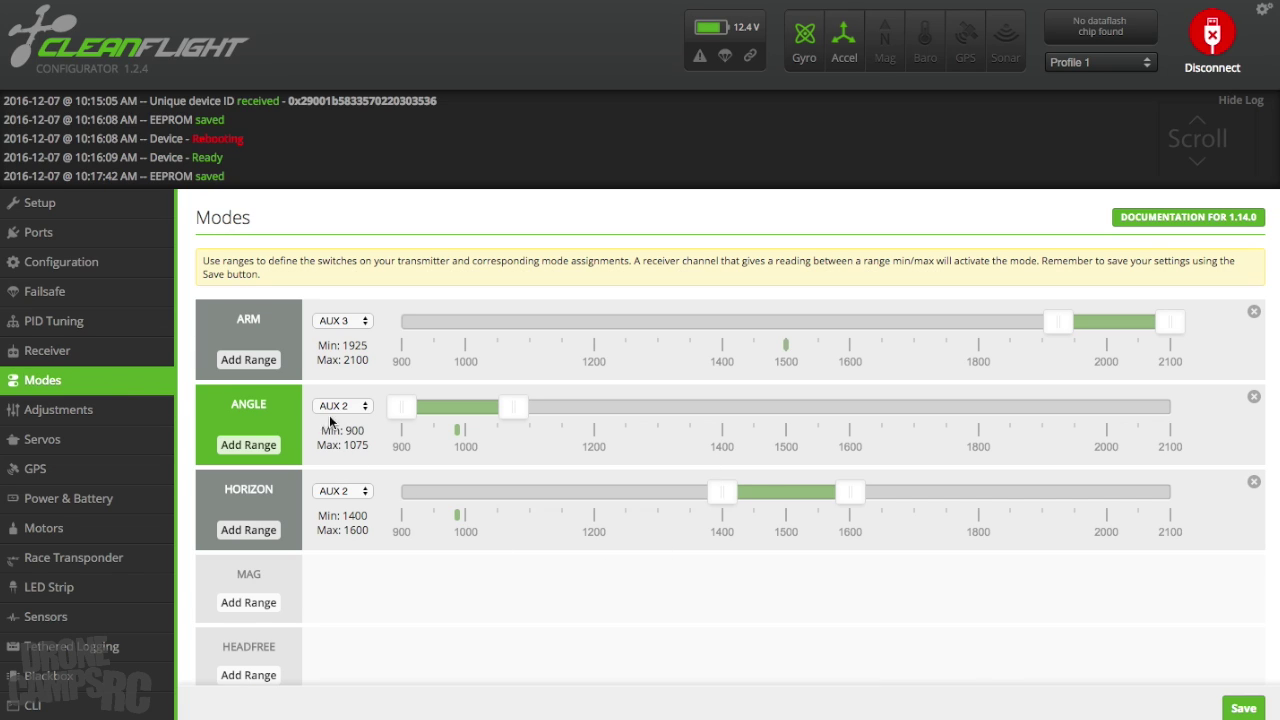
click(338, 406)
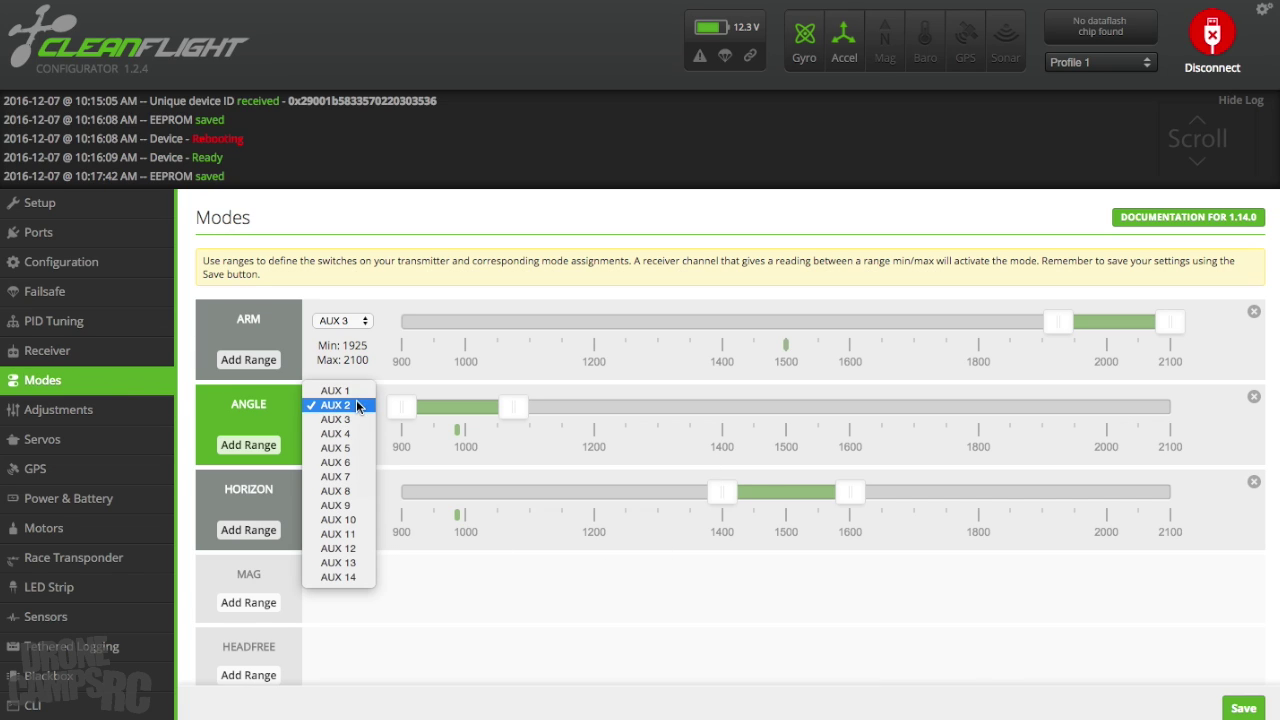
click(360, 405)
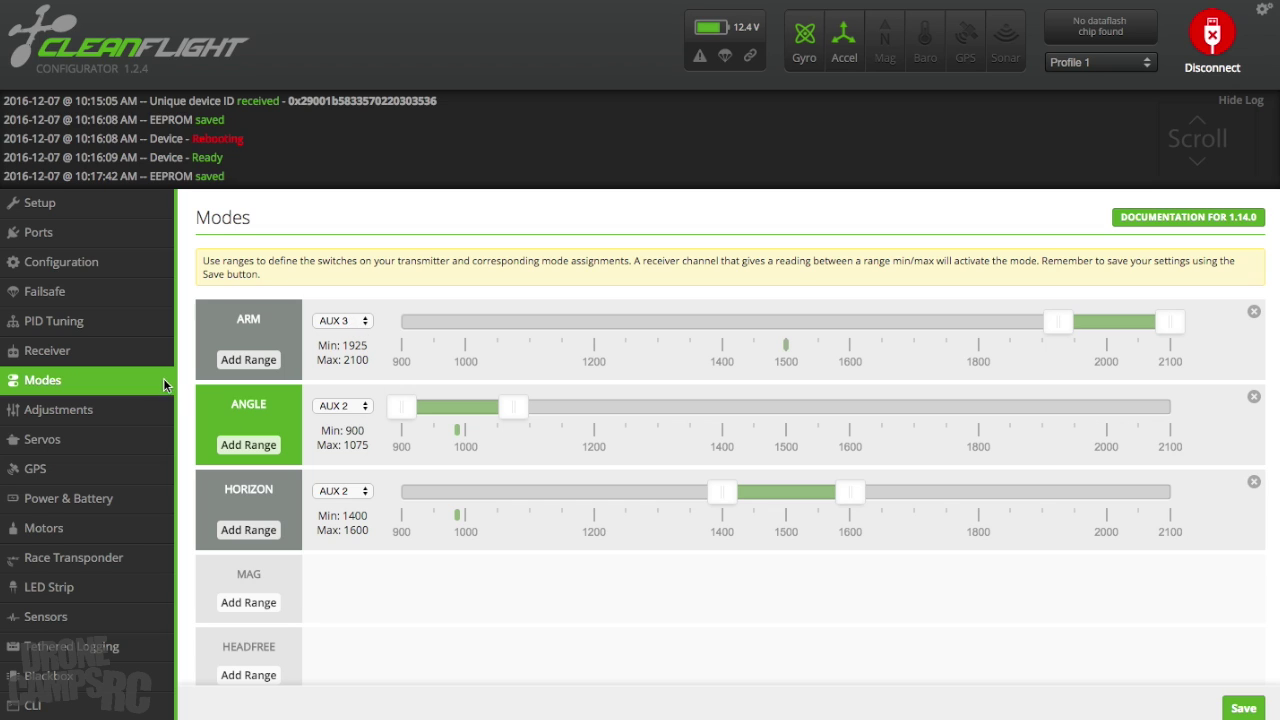
click(136, 363)
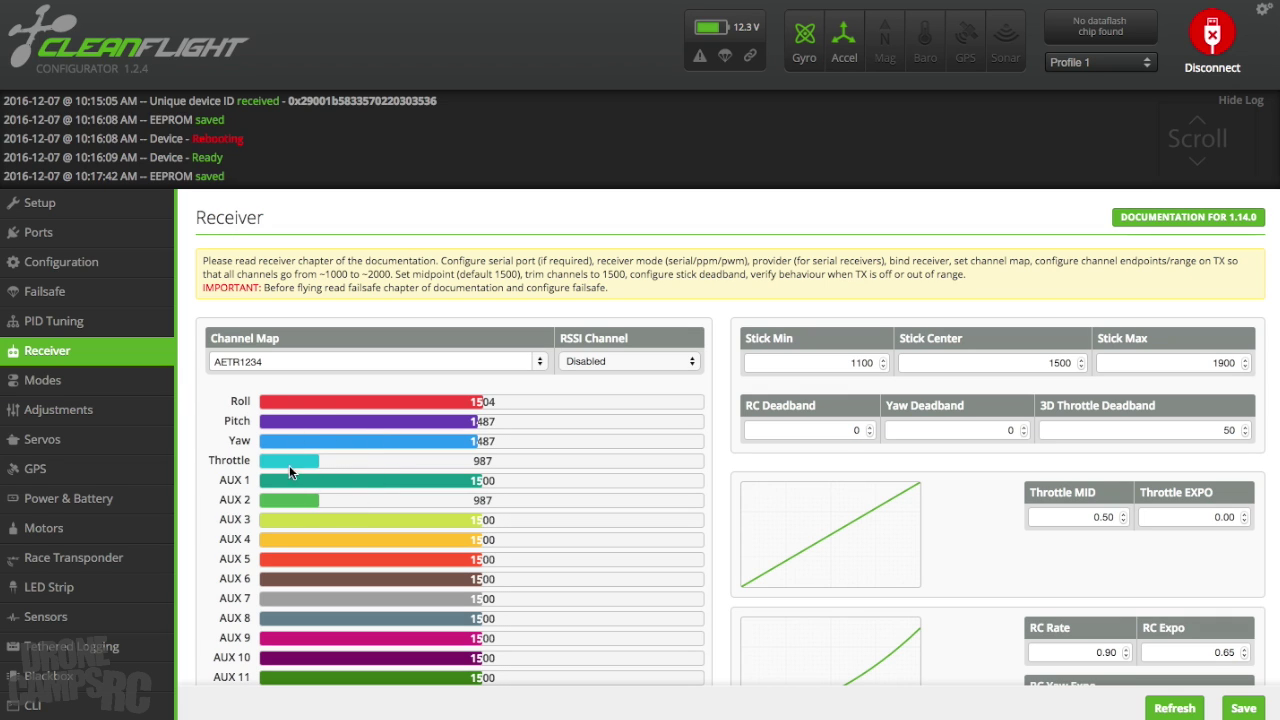
Add a range for the BEEPER mode and remove it again.
click(111, 377)
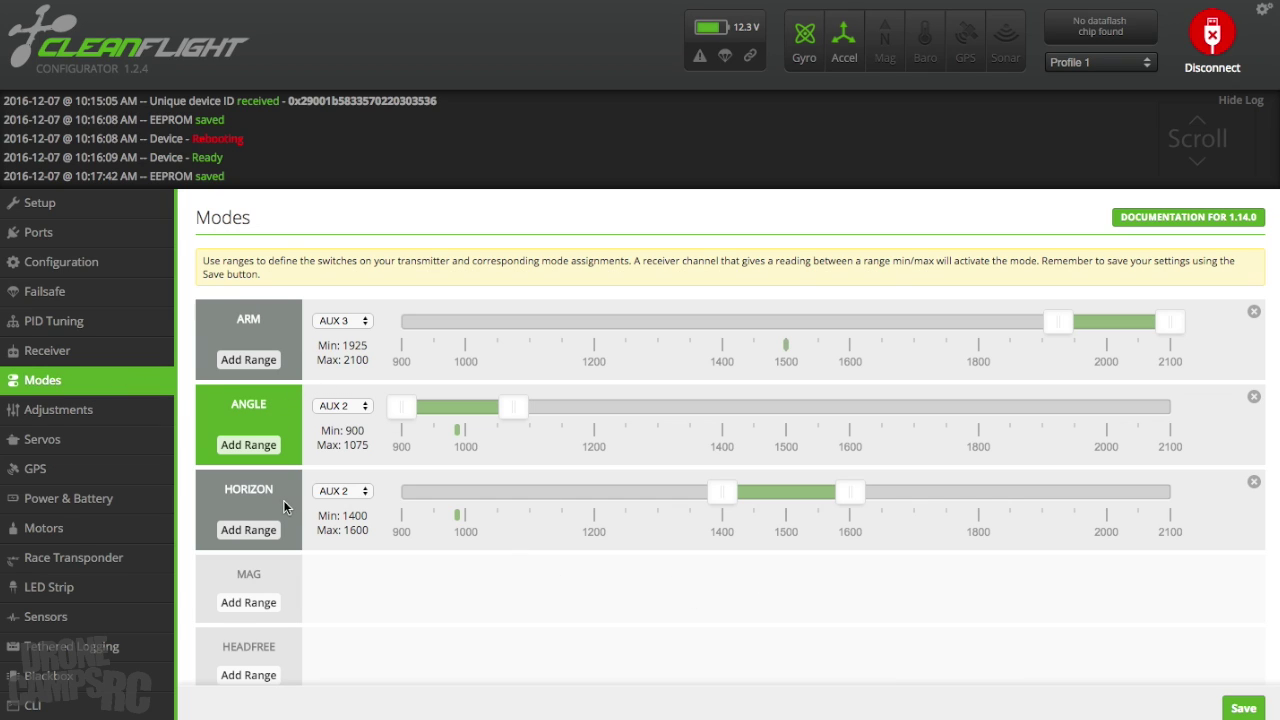
scroll(804, 585, down, 5)
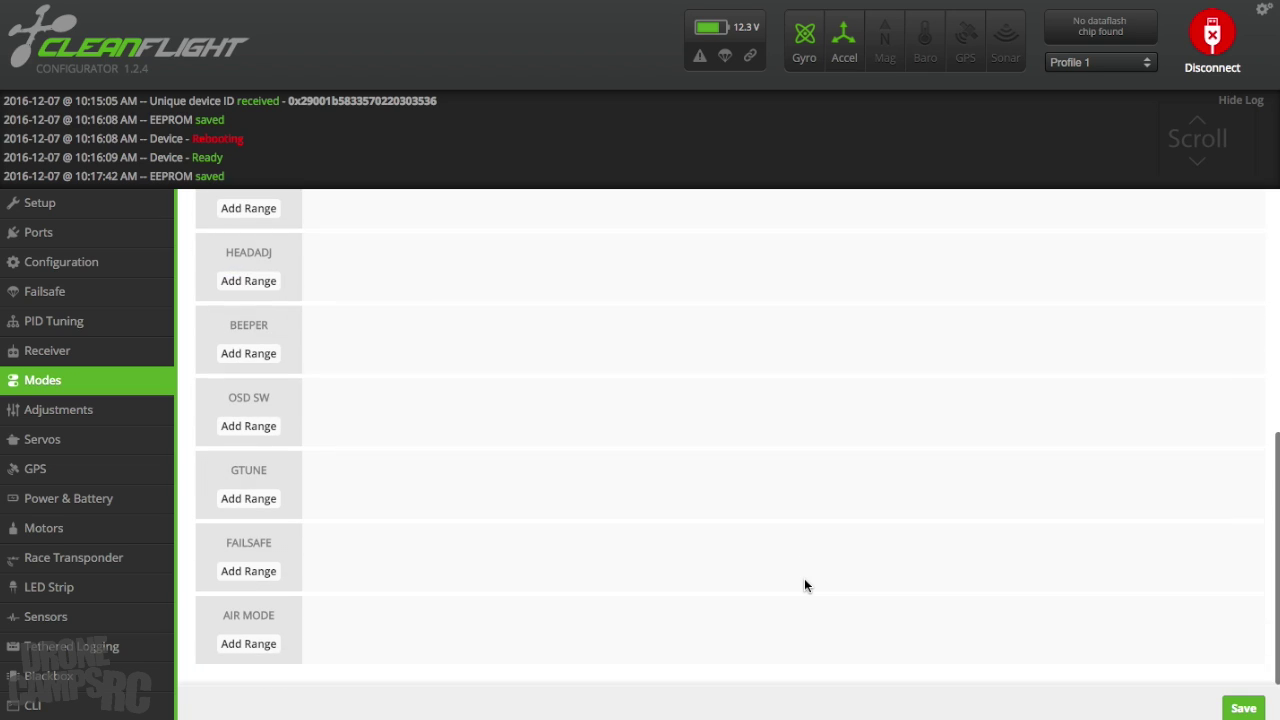
scroll(656, 621, up, 5)
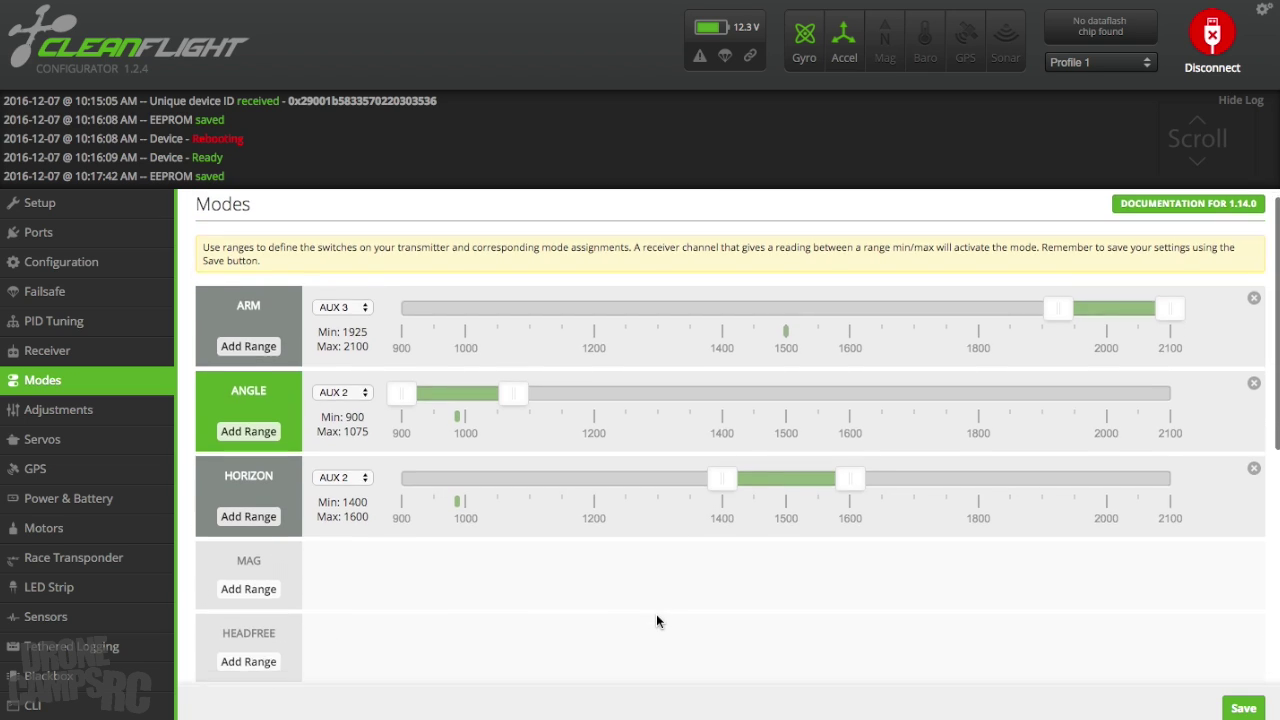
scroll(453, 505, down, 5)
click(255, 357)
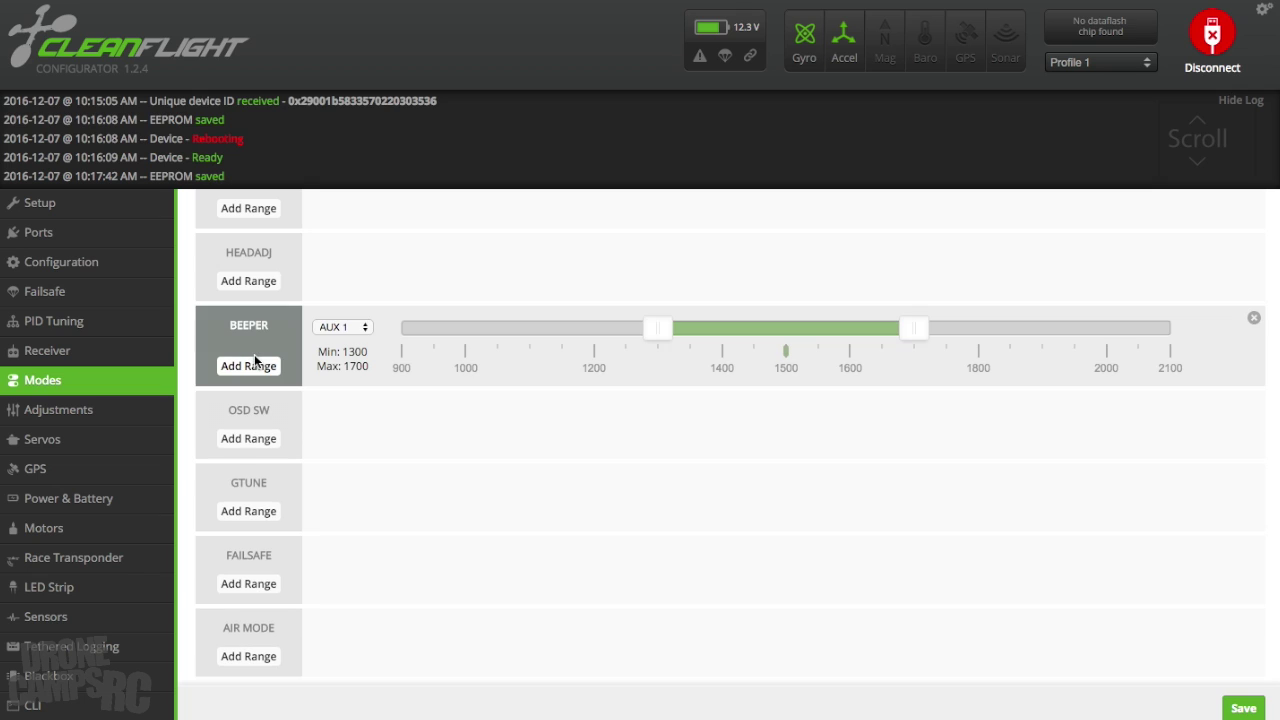
click(1254, 318)
scroll(570, 485, up, 5)
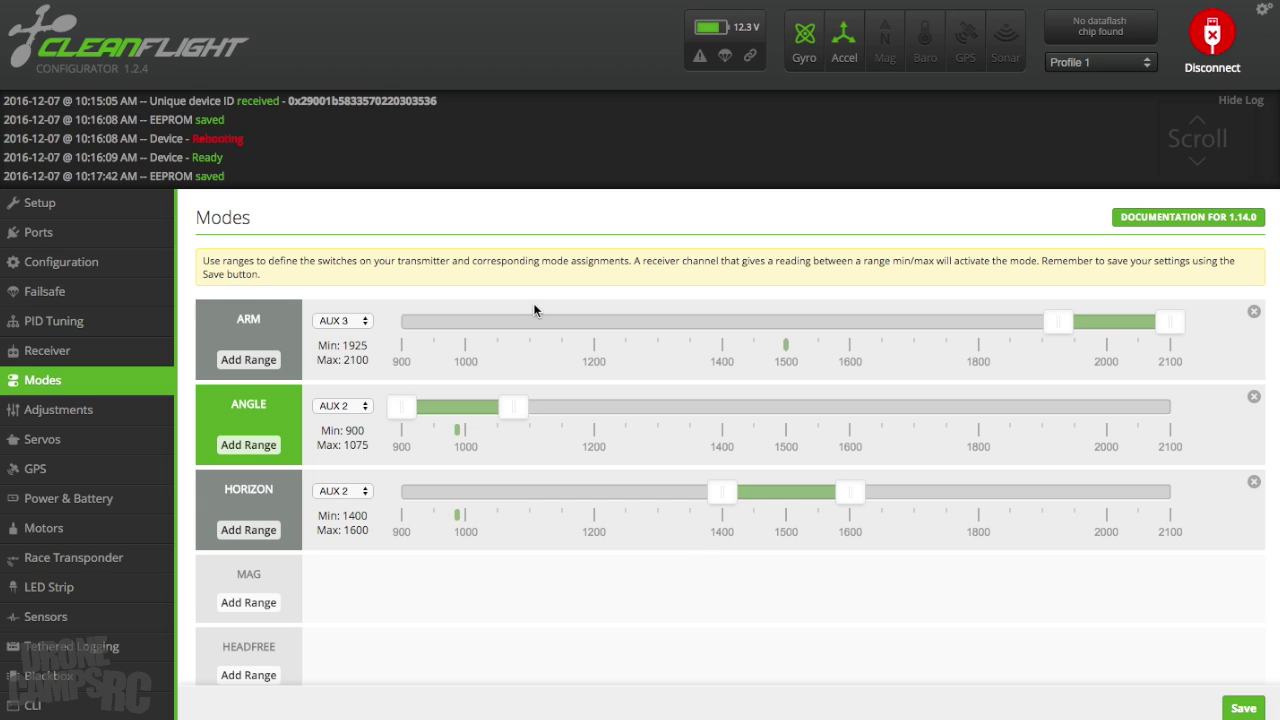
Open the flight controller's Setup page with the calibration options.
click(130, 202)
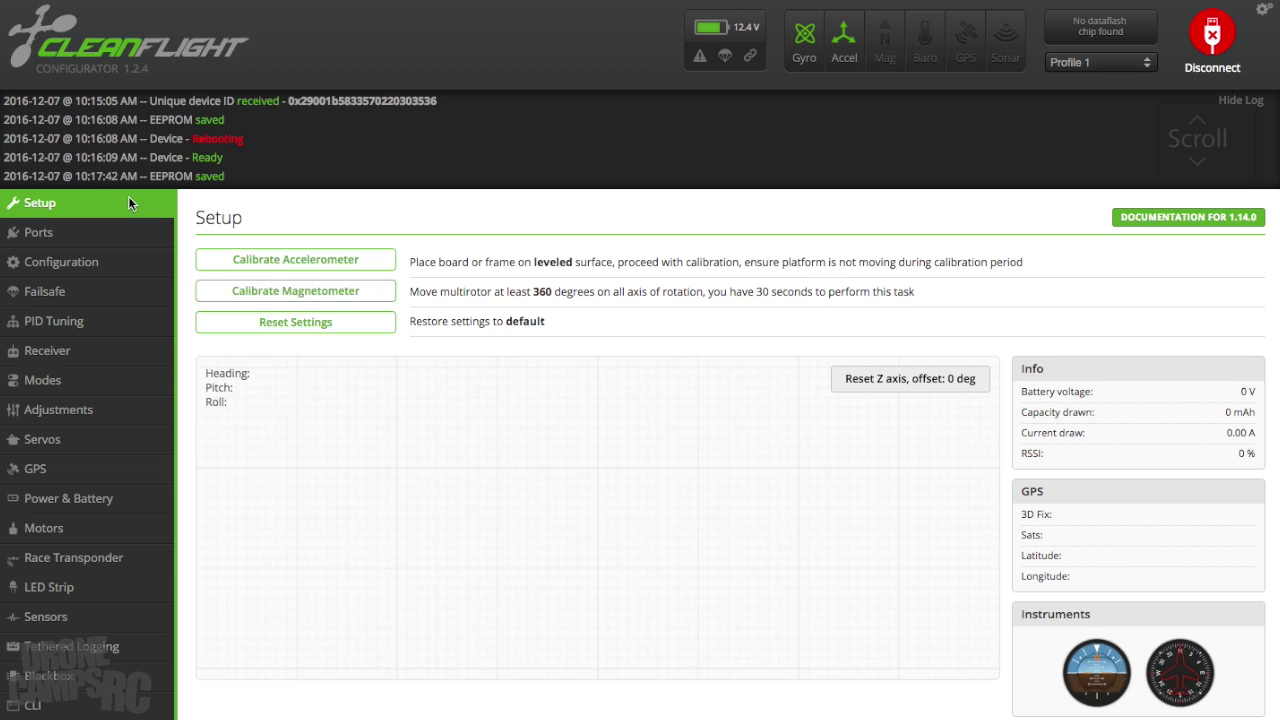